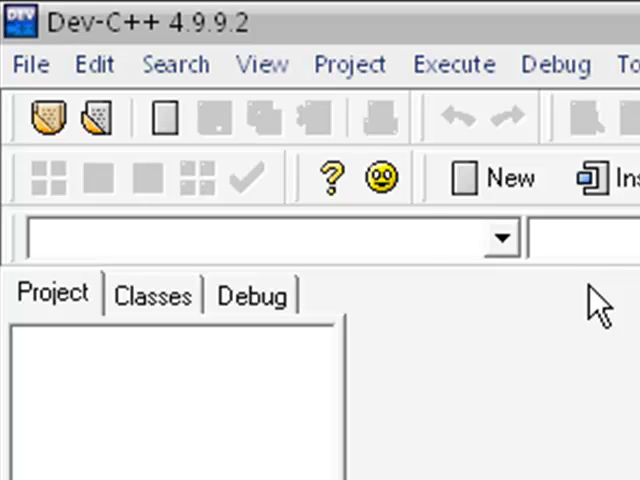
Step: Start a new source file with #include <iostream> and using namespace std; at the top
left_click(480, 190)
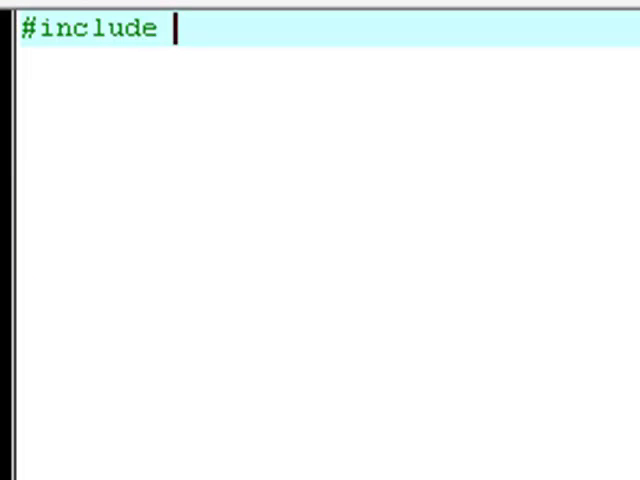
type("<iostreasm")
key("BackSpace")
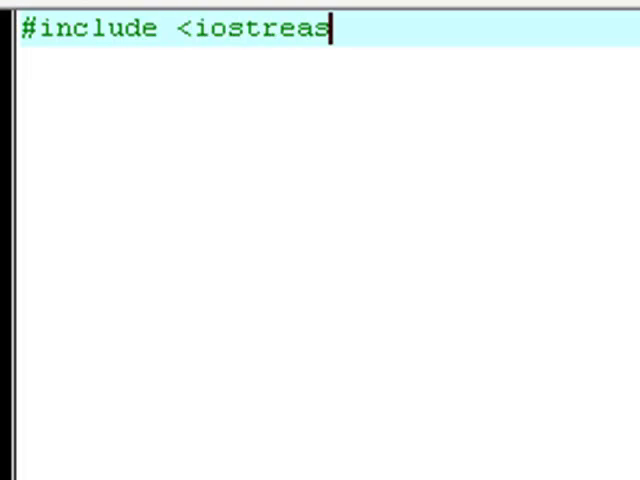
key("BackSpace")
type("m>")
key("Return")
type("usin")
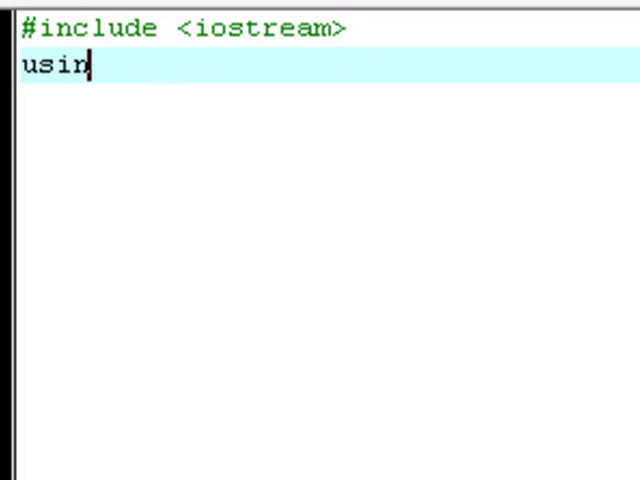
type("g namespace std;")
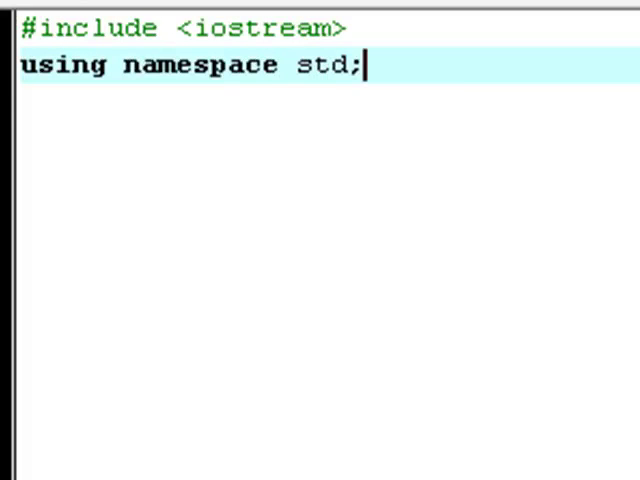
key("Return")
key("Return")
type("int ")
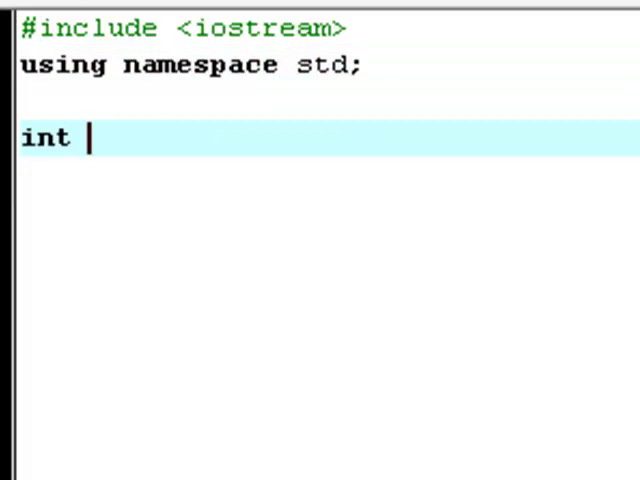
type("main()")
Step: Add int main() with braces containing system("pause"); on its own line
key("Return")
type("{")
key("Return")
type("}")
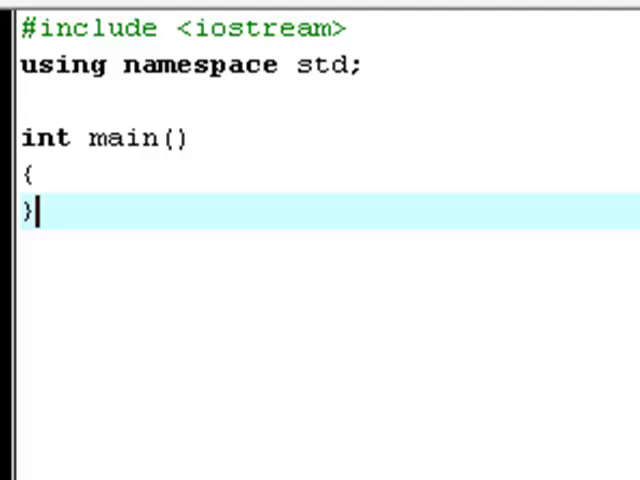
key("Up")
key("Return")
key("Tab")
key("BackSpace")
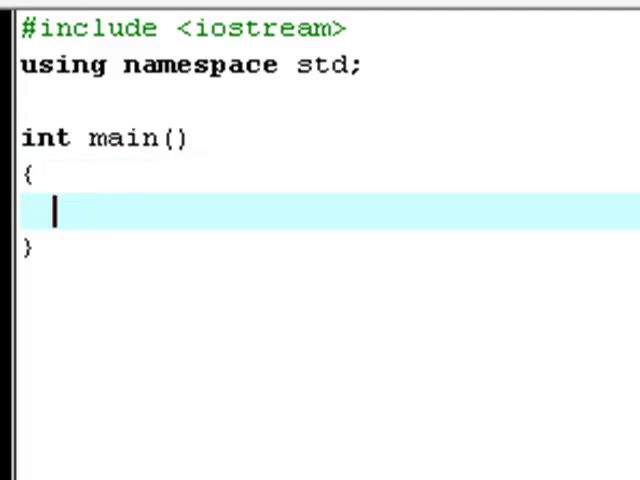
type("system")
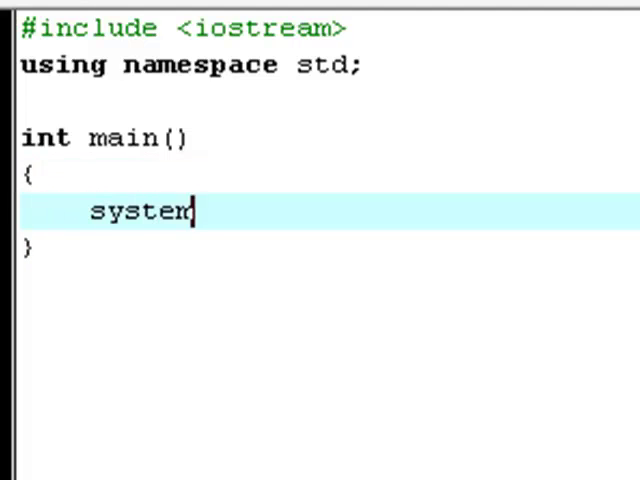
type("(\"pau")
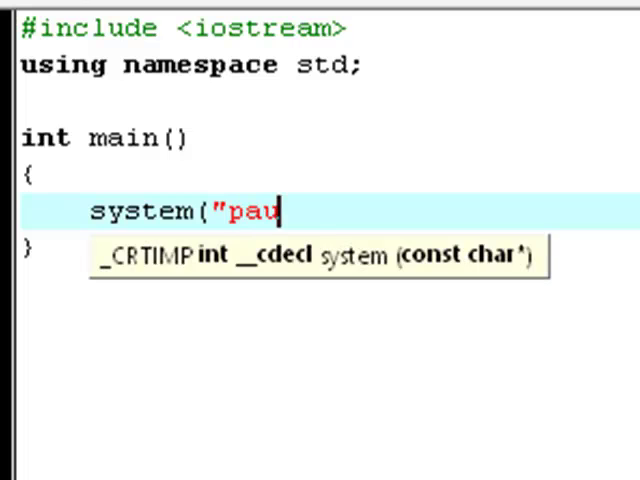
type("se\"(M")
key("BackSpace")
key("BackSpace")
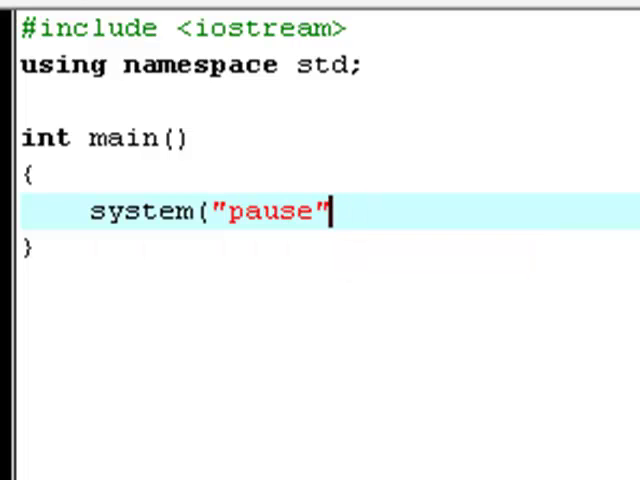
type(");")
key("Up")
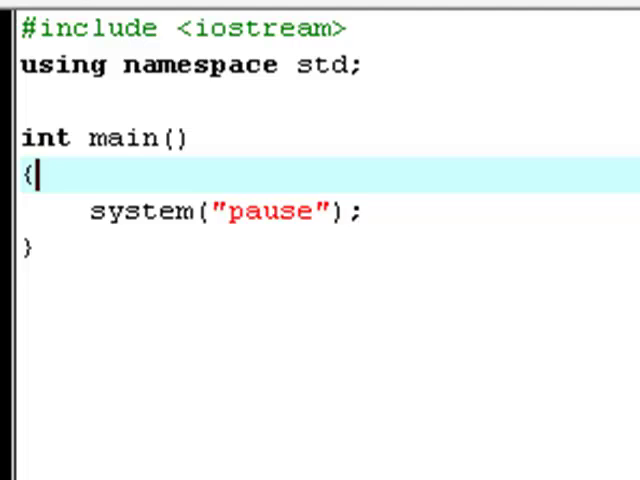
Step: Add cout << sizeof(int) << endl; above the pause call and select int inside sizeof
key("Return")
key("Return")
key("Up")
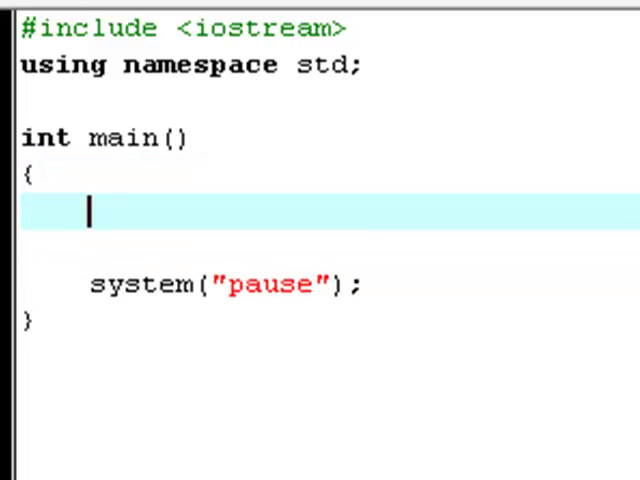
type("cout << ")
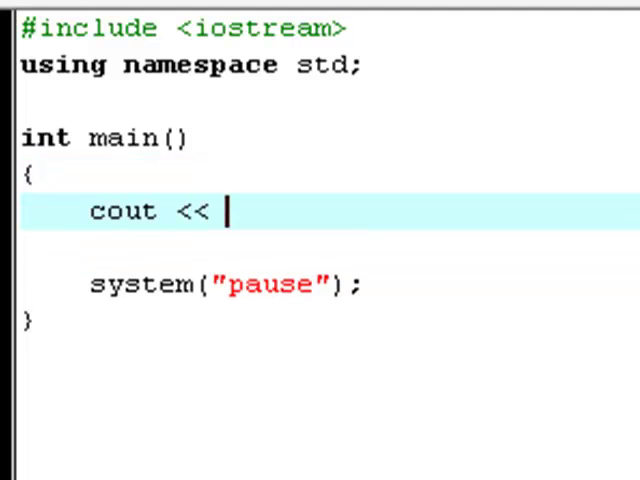
type("s")
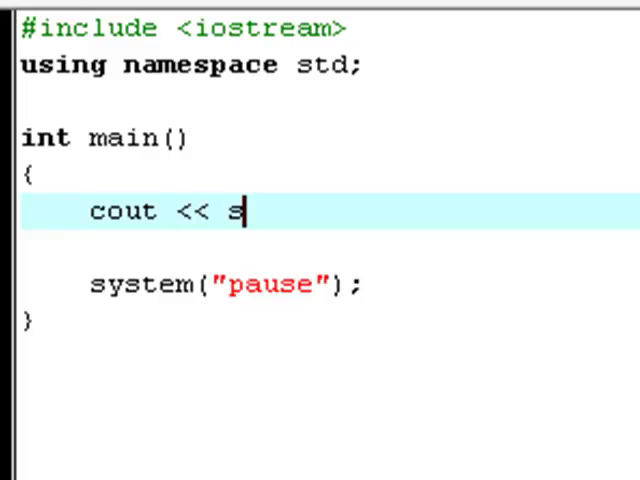
type("iz")
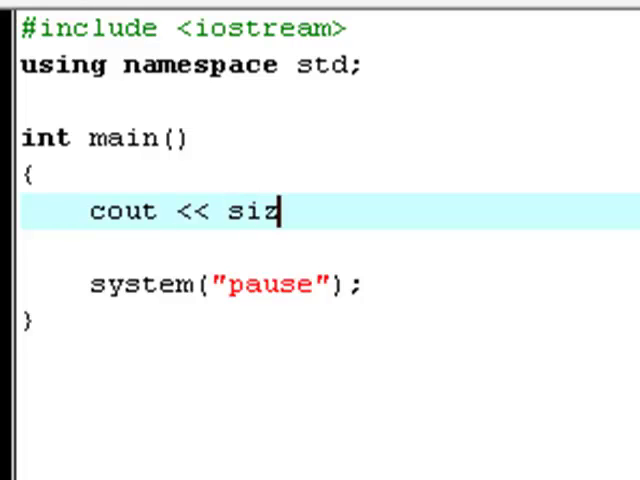
type("eof")
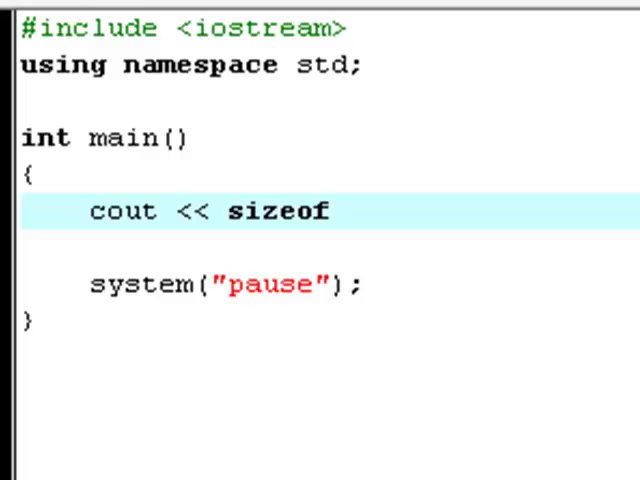
type("(")
type("int) ")
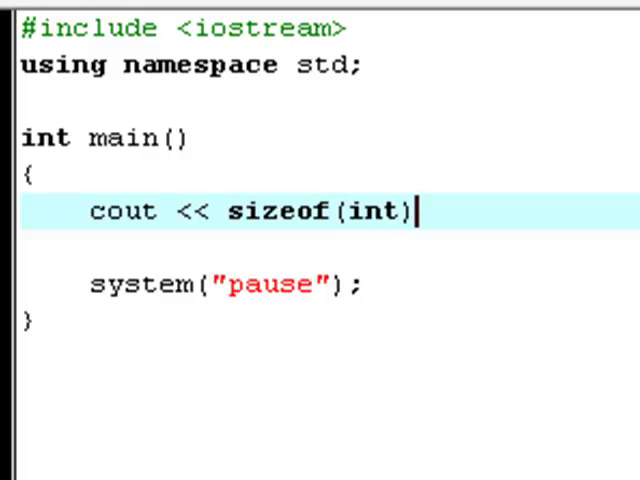
type("<< endl;")
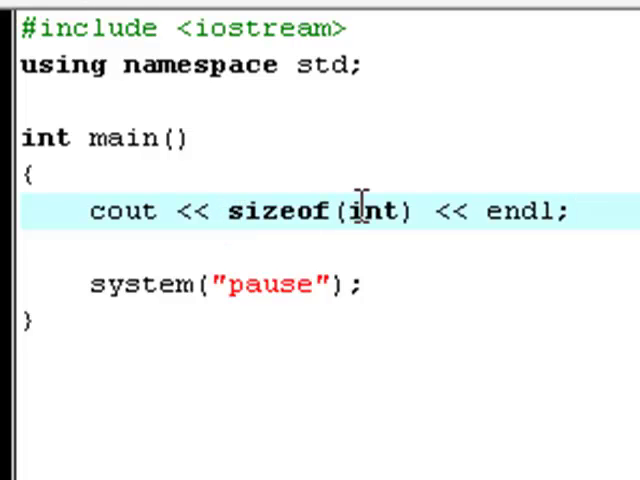
left_click_drag(348, 210, 398, 211)
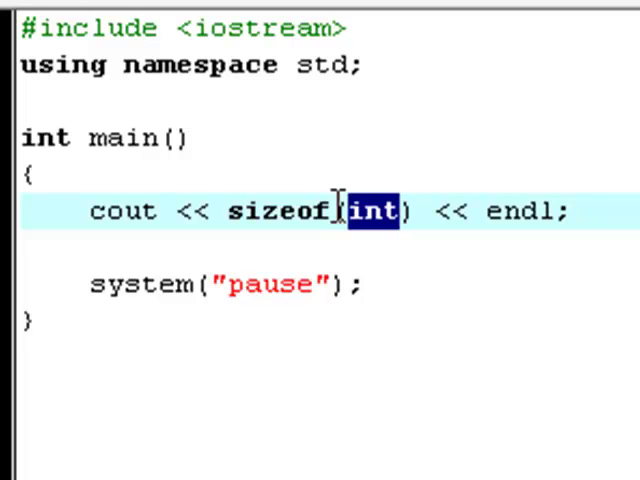
Step: Compile and run with F9, saving the file as Sizeof_Method; the console prints 4
key("F9")
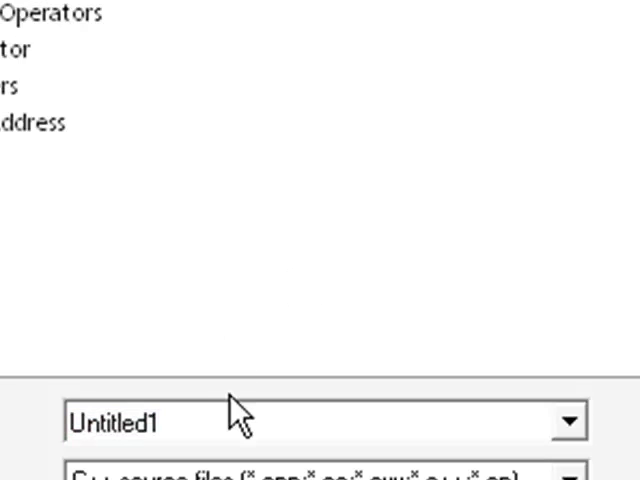
double_click(204, 420)
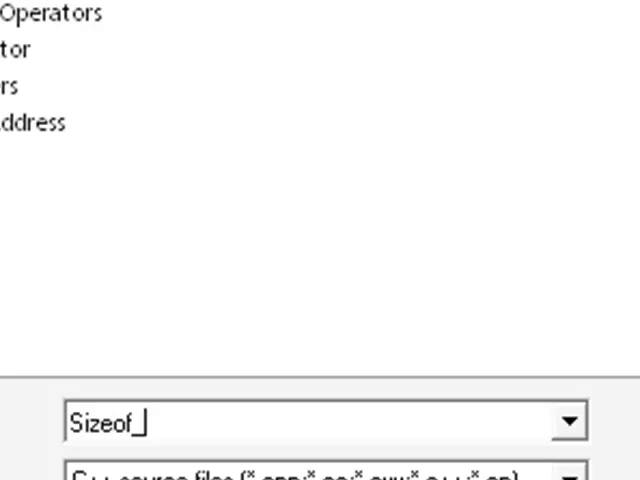
type("Method")
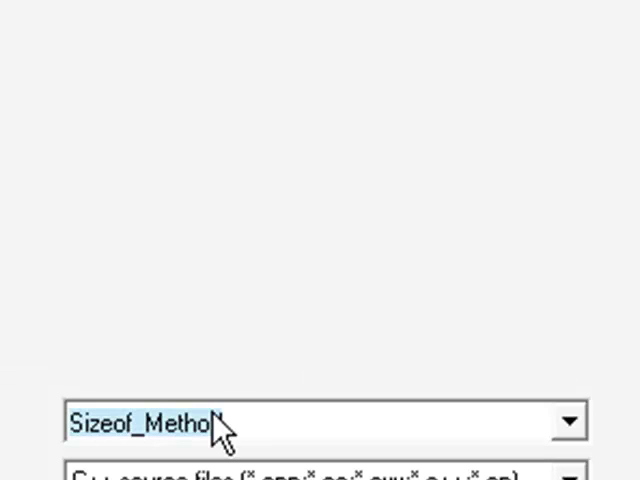
key("Return")
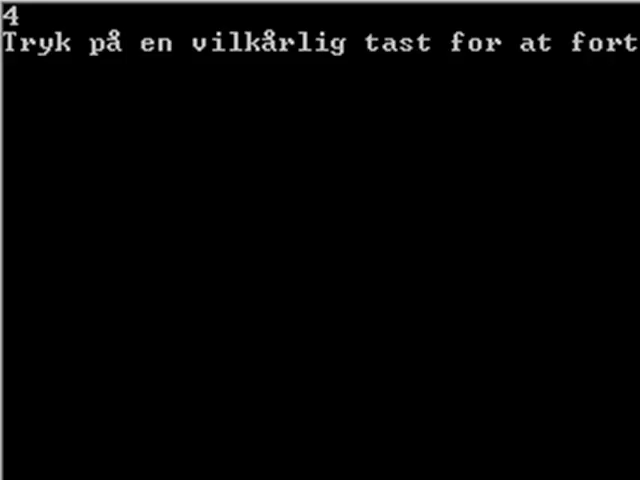
Step: Close the console and clear the type inside sizeof, running the bool version which prints 1
key("Return")
key("BackSpace")
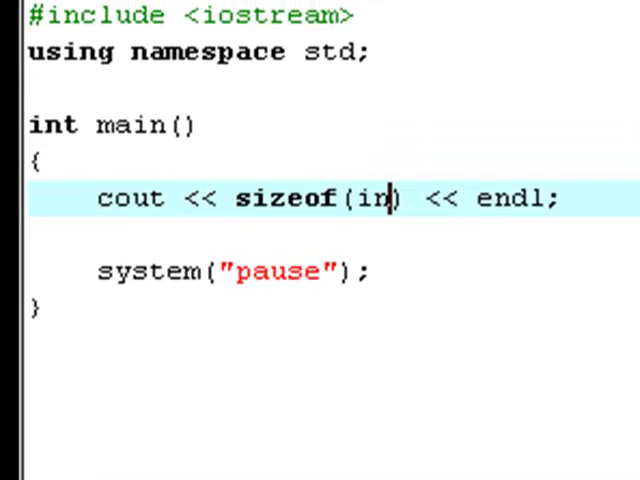
key("BackSpace")
key("BackSpace")
type("bool")
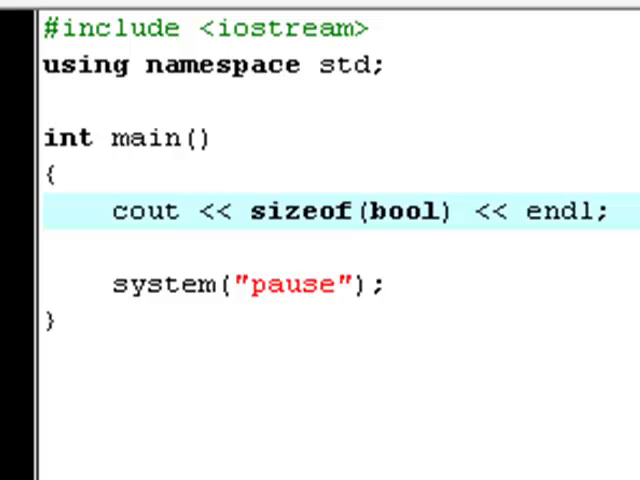
key("BackSpace")
key("BackSpace")
key("BackSpace")
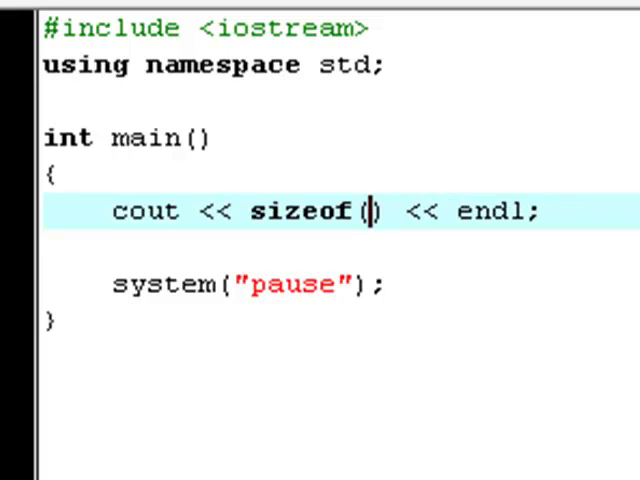
type("char")
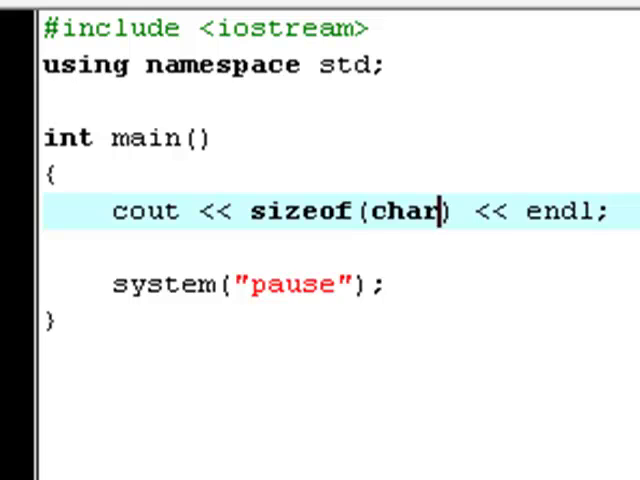
Step: Run the sizeof(char) version, close its console and clear the type again
key("F9")
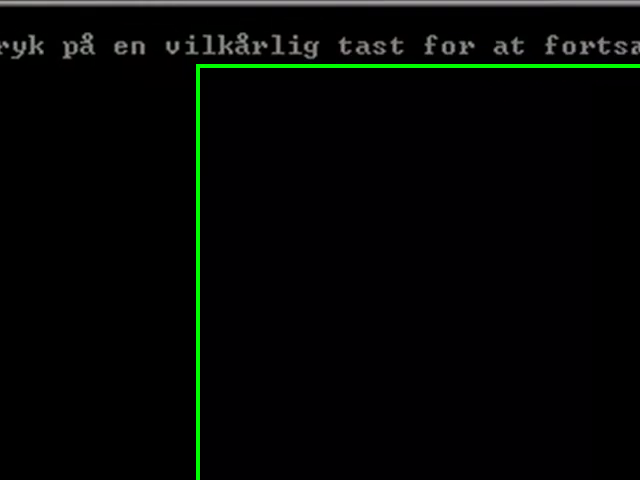
key("Return")
key("BackSpace")
key("BackSpace")
key("BackSpace")
key("BackSpace")
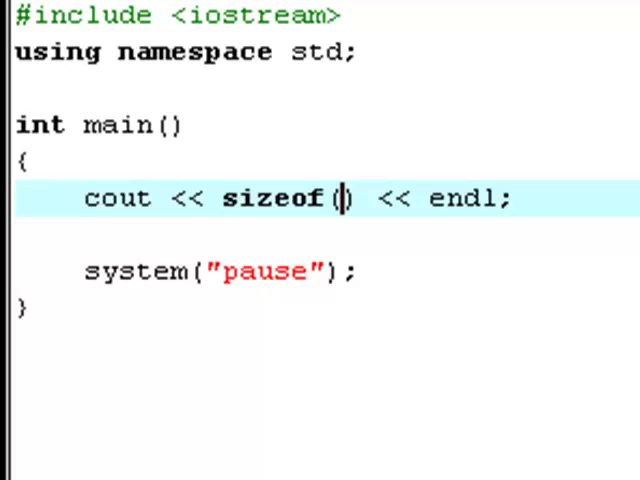
type("double")
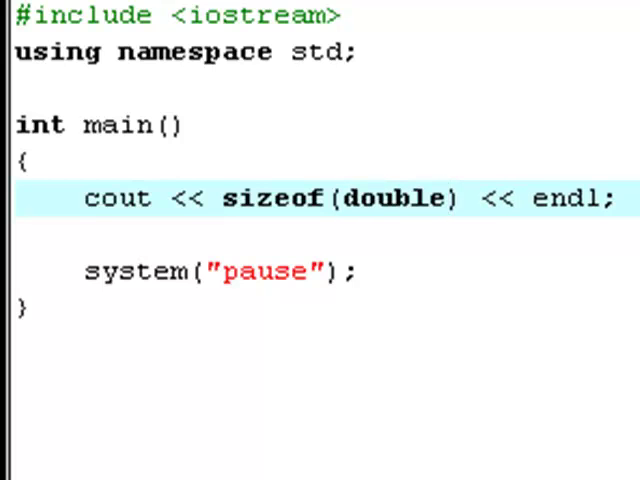
Step: Run sizeof(double) printing 8, then change it to sizeof(string) and run again, printing 4
key("F9")
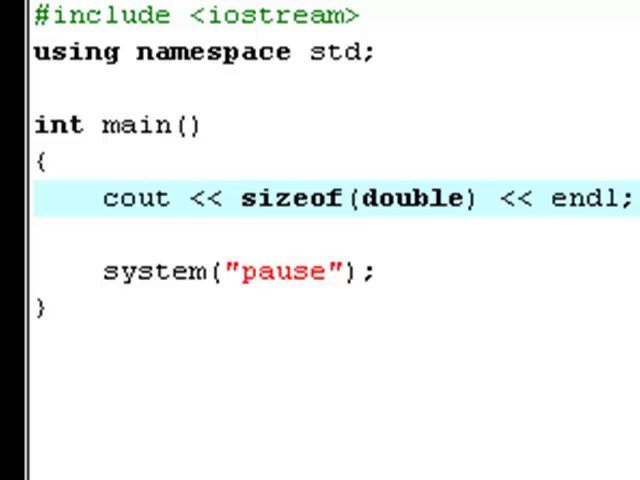
key("BackSpace")
key("BackSpace")
key("BackSpace")
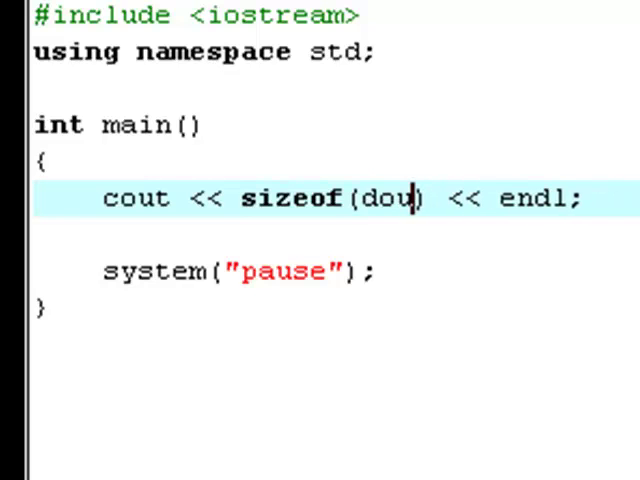
key("BackSpace")
key("BackSpace")
key("BackSpace")
type("str")
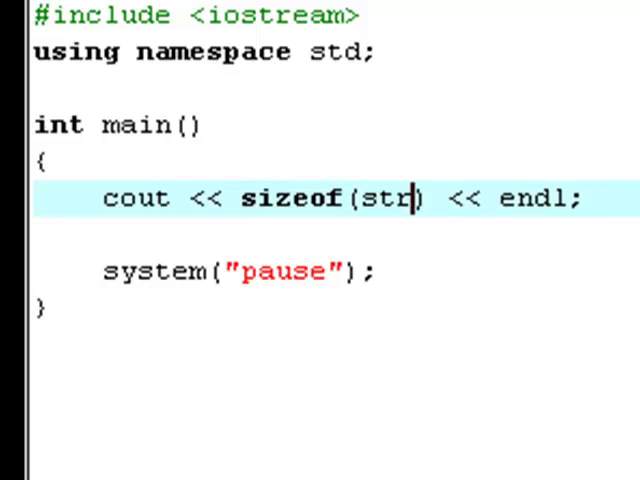
type("ing")
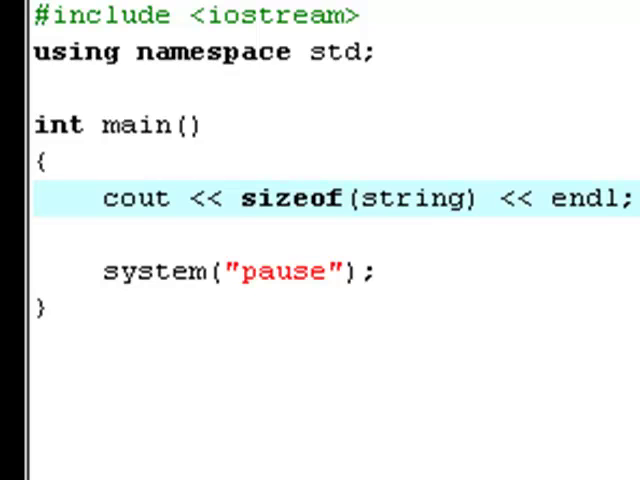
key("F9")
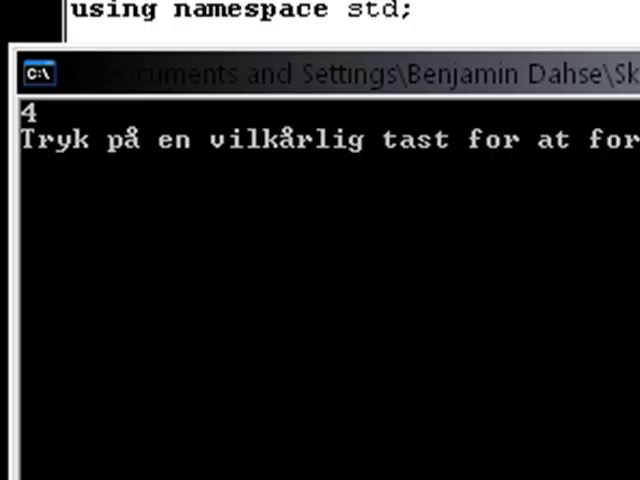
Step: Close the console and replace string with float inside sizeof
key("Return")
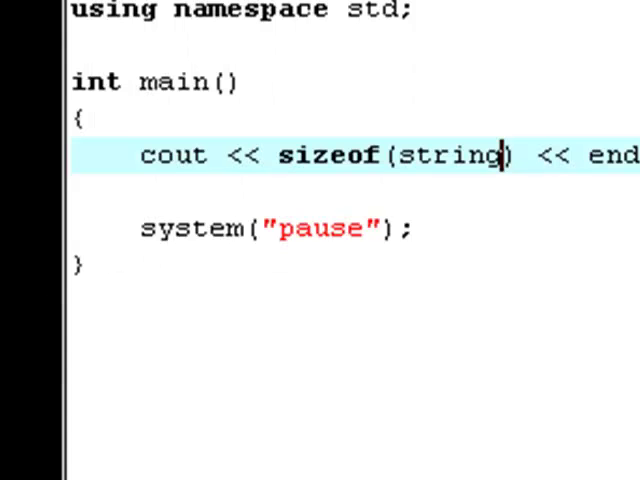
key("BackSpace")
key("BackSpace")
key("BackSpace")
key("BackSpace")
key("BackSpace")
key("BackSpace")
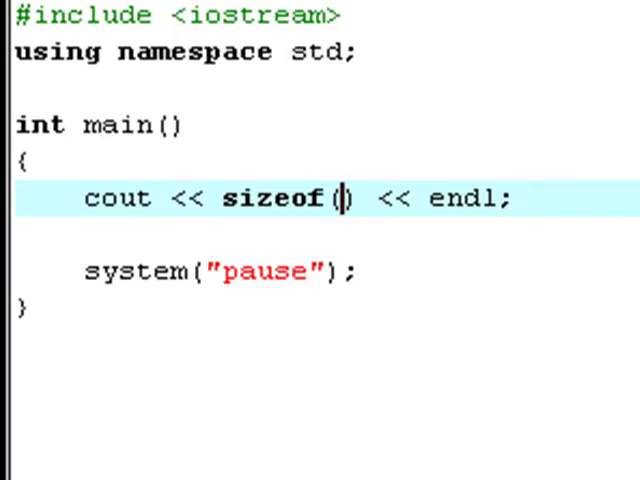
type("f")
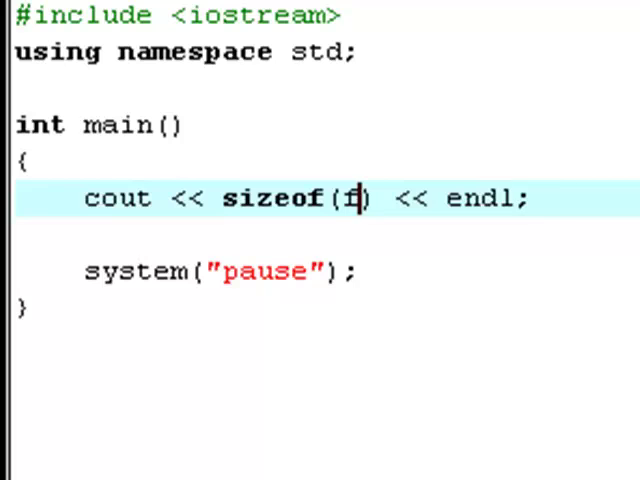
type("loat")
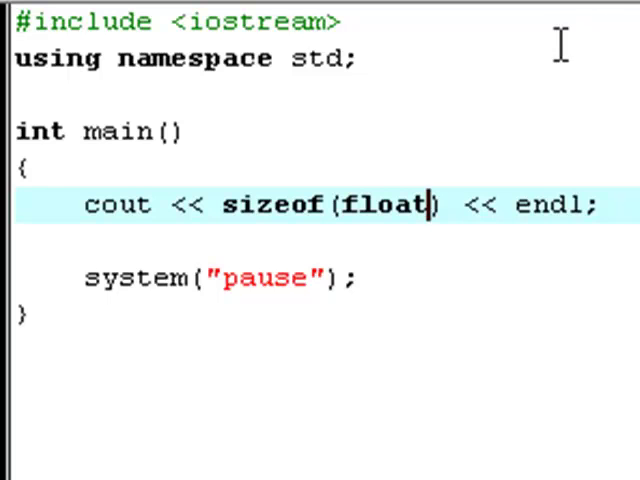
Step: Declare a global float x = 0.5f; between the using directive and main()
left_click(557, 52)
key("Return")
key("Return")
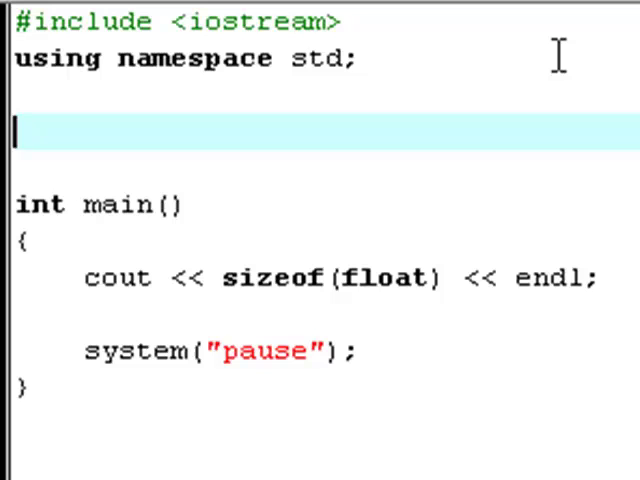
type("float ")
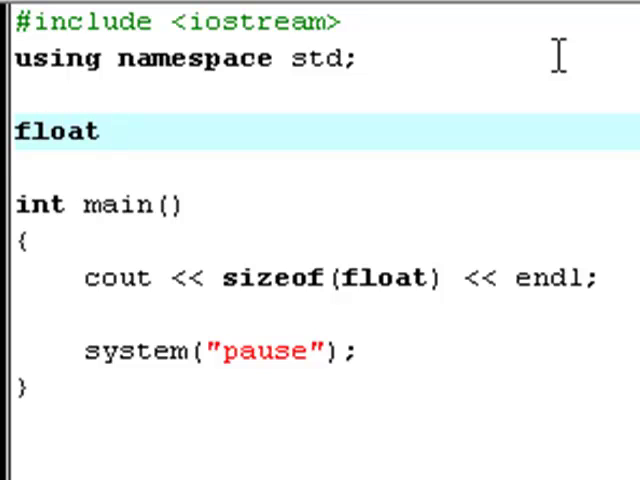
type("x = ")
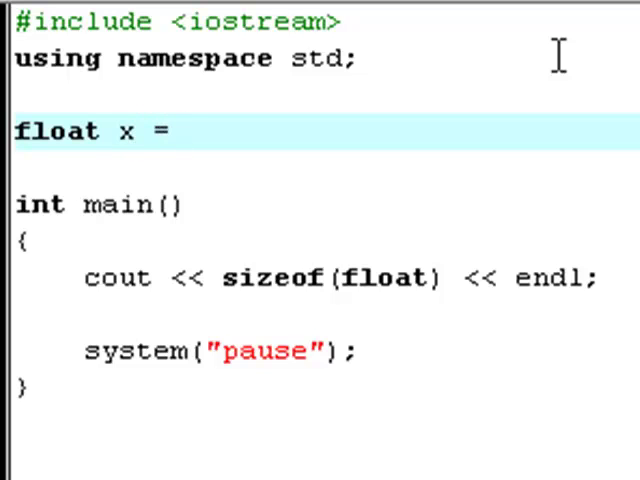
type("0.5")
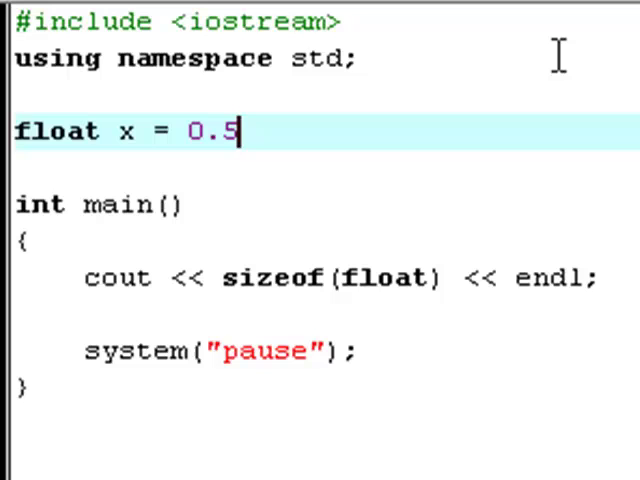
type("f;")
Step: Add cout << x << endl; after the sizeof line and run, printing 4 and 0.5
left_click(615, 278)
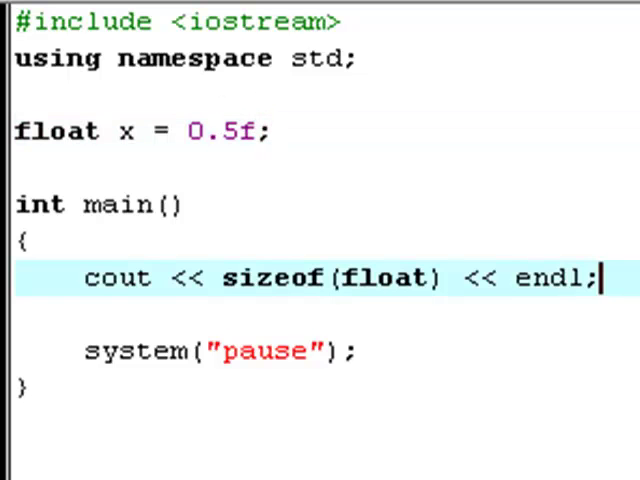
key("Return")
type("cout ")
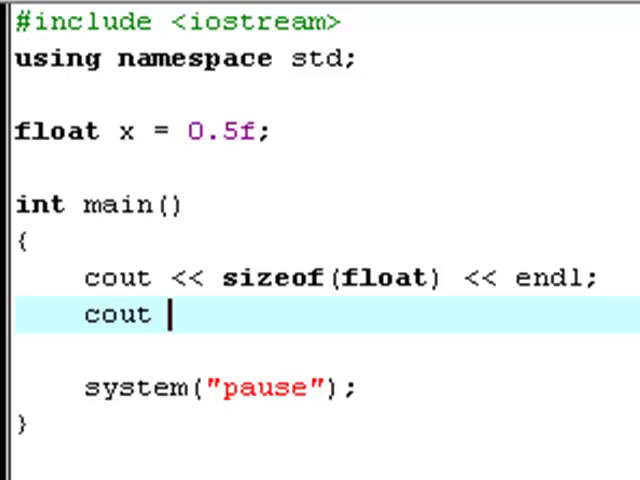
type("<<  x ")
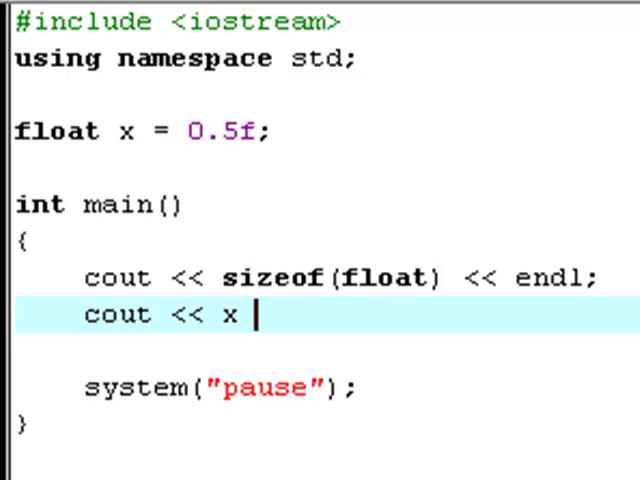
type("<< endl;")
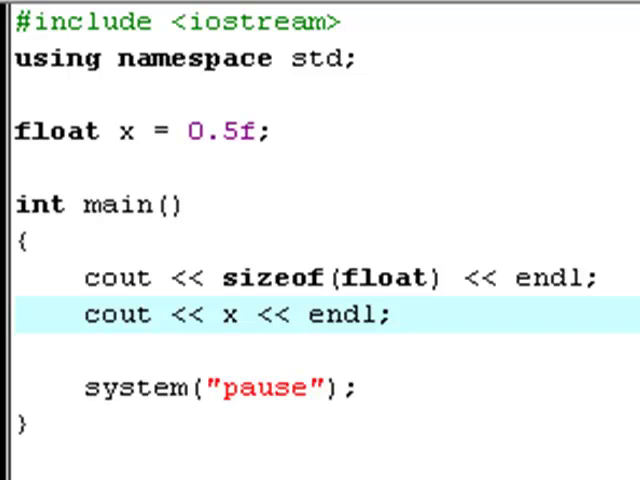
key("F9")
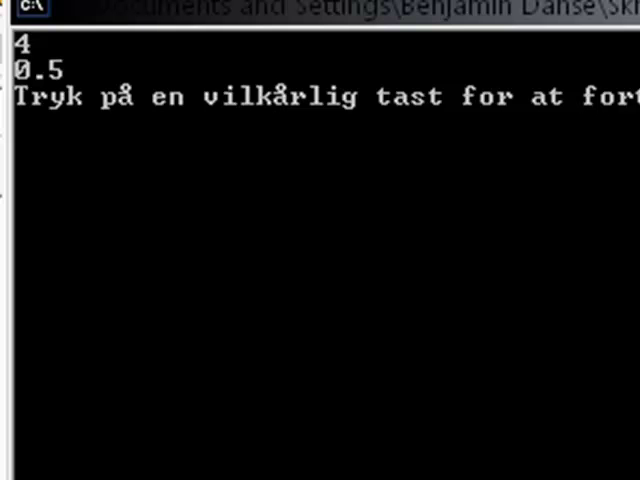
key("Return")
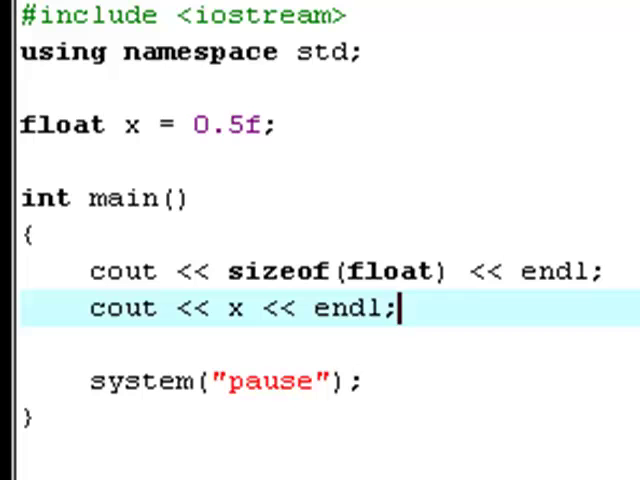